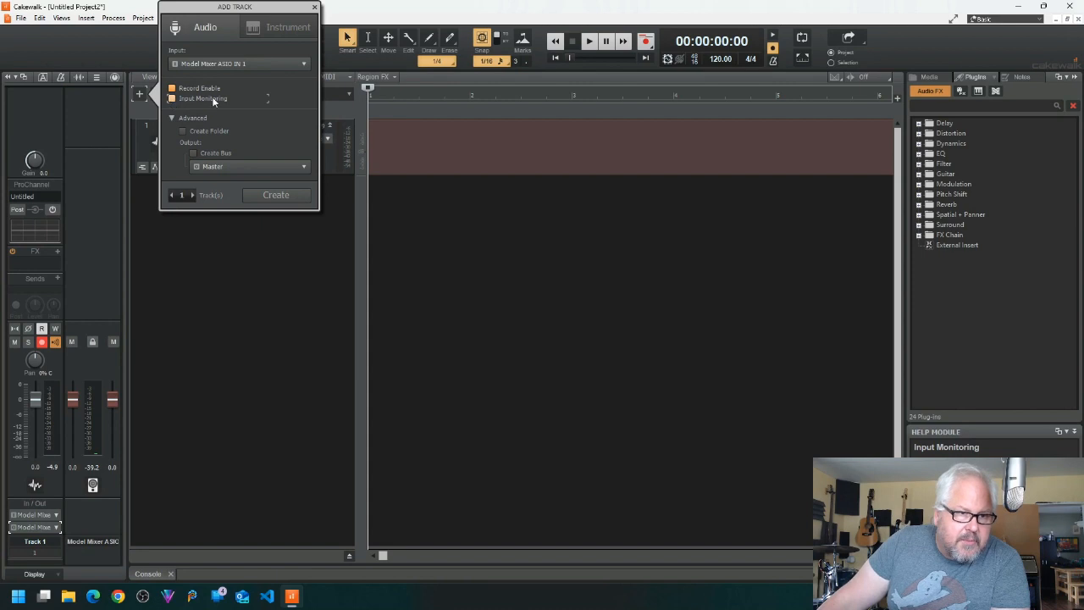
Step: Create one audio track with its output set to the right channel of Model Mixer ASIO OUT 1, and expand its strip
left_click(298, 167)
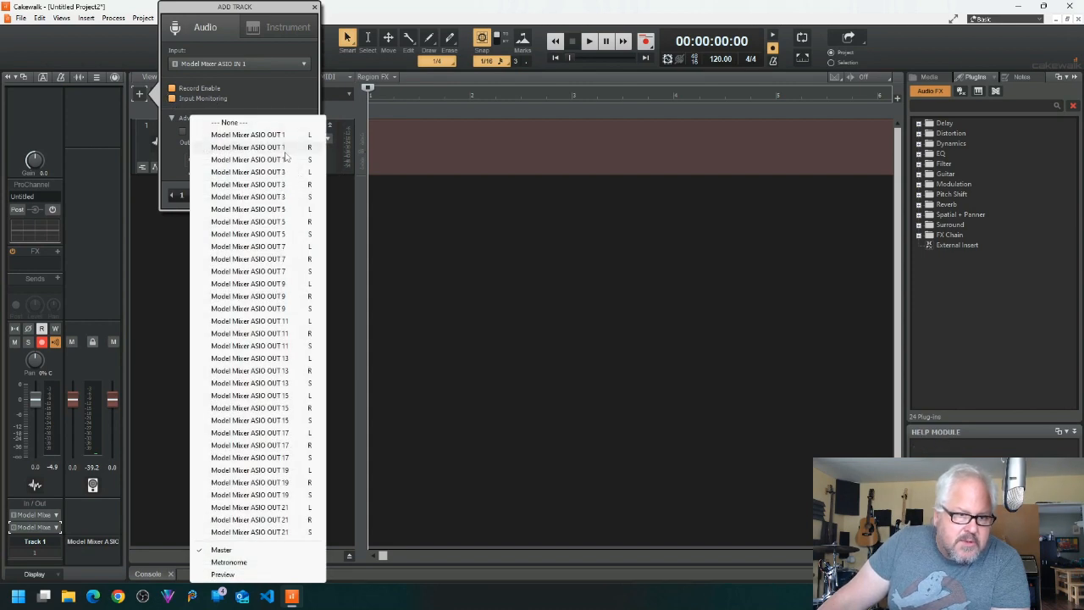
left_click(283, 151)
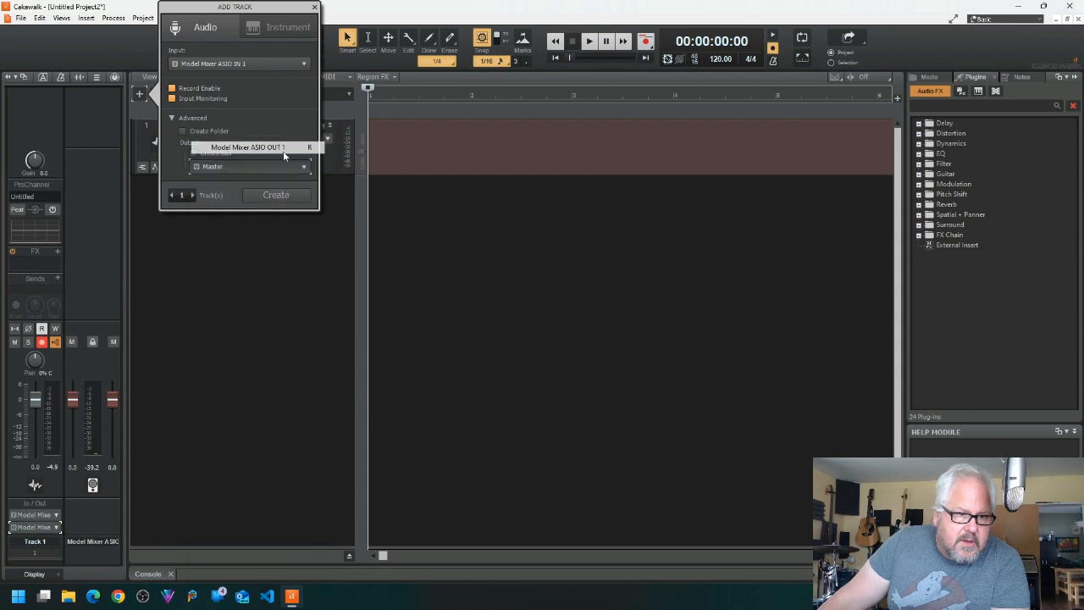
left_click(272, 196)
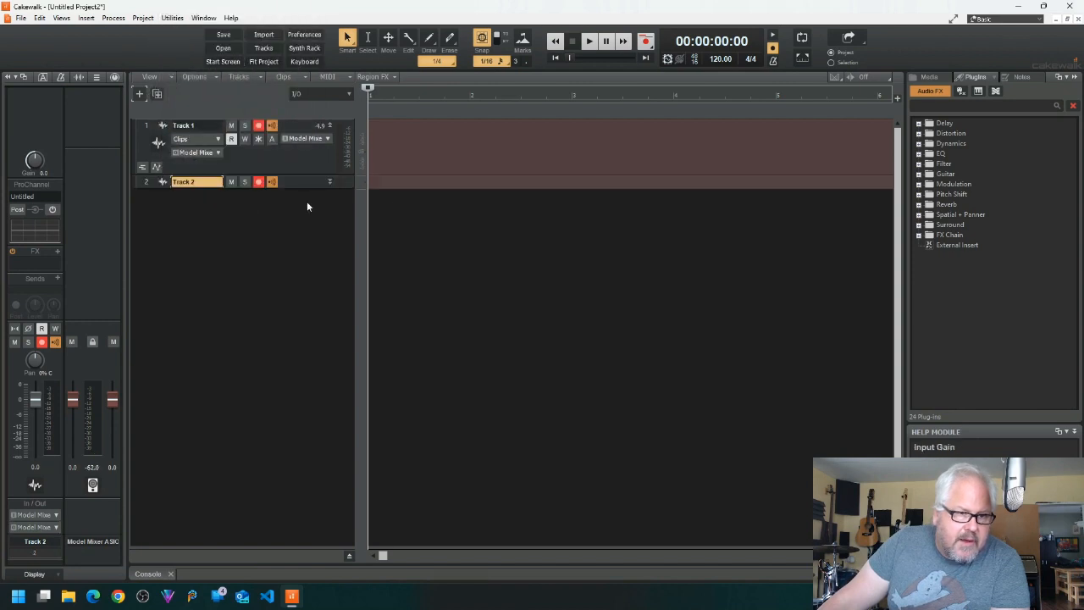
left_click(330, 182)
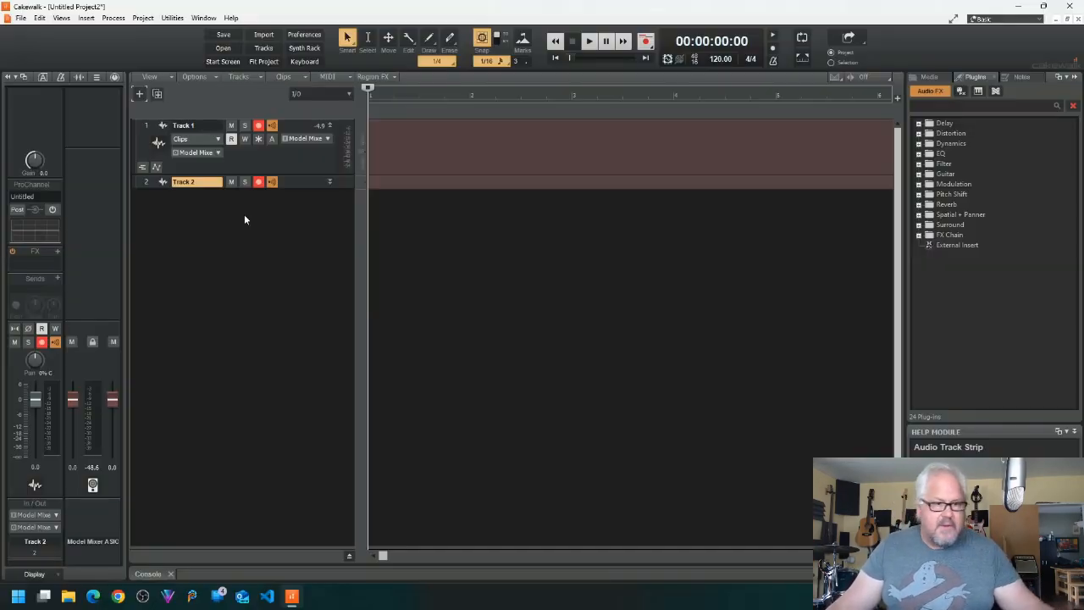
left_click(330, 182)
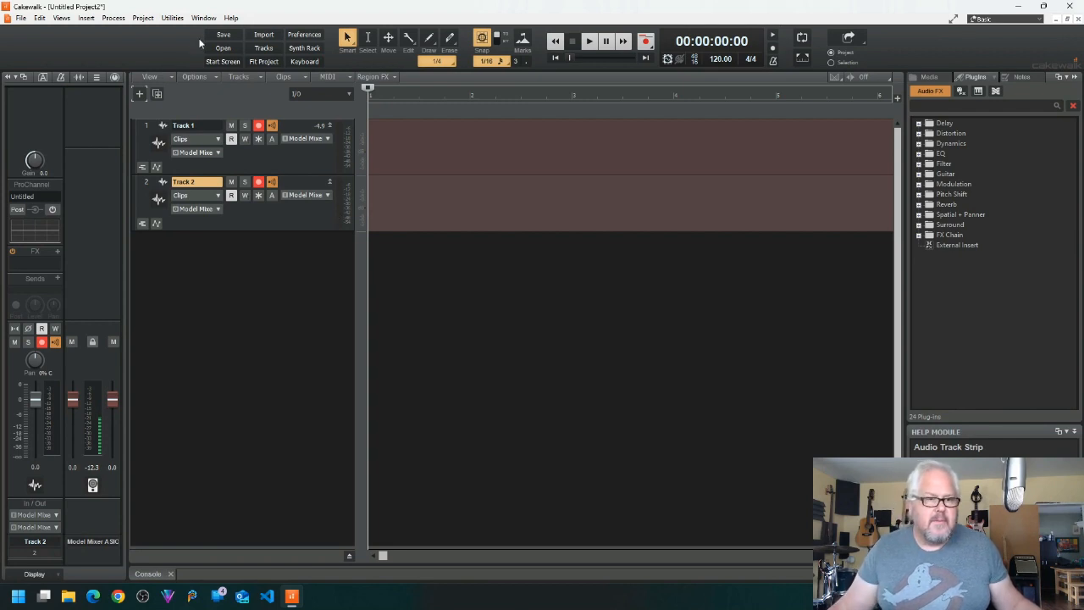
Step: Check the output and input port assignments of Track 2
left_click(217, 211)
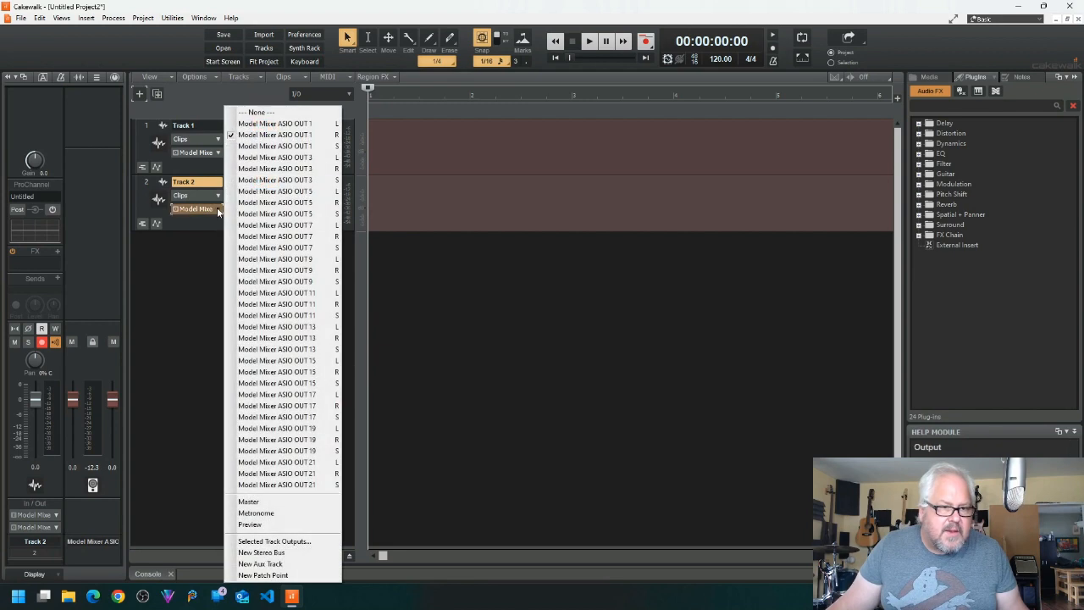
left_click(260, 137)
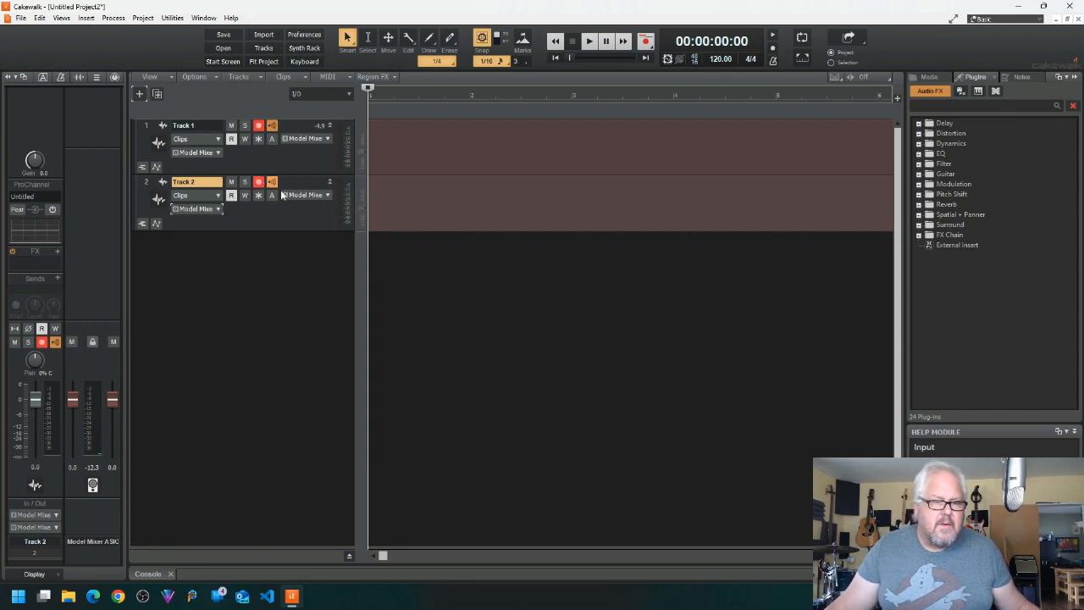
left_click(329, 196)
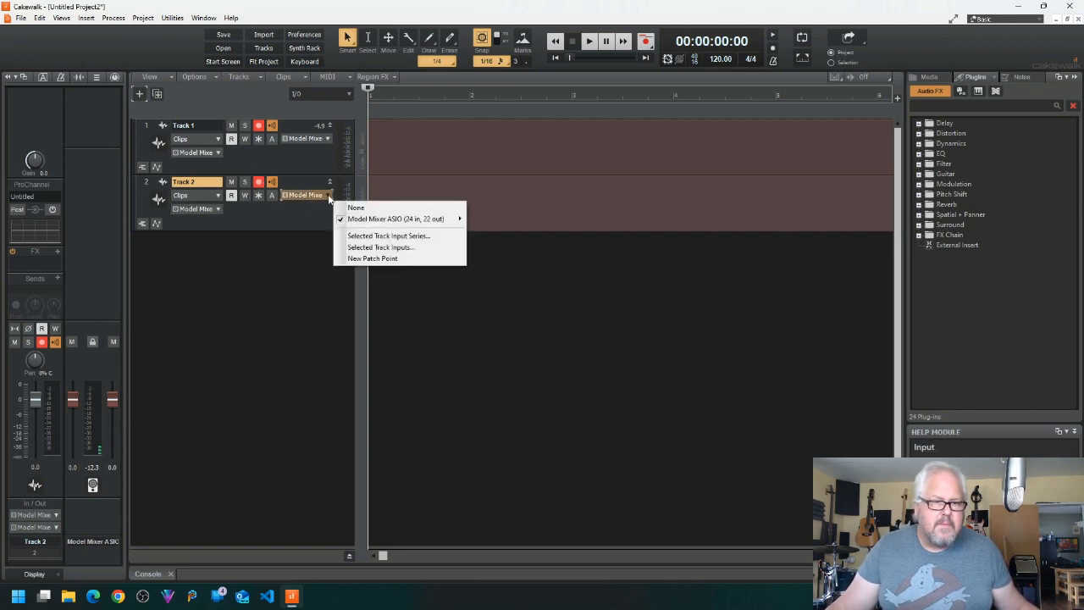
mouse_move(390, 222)
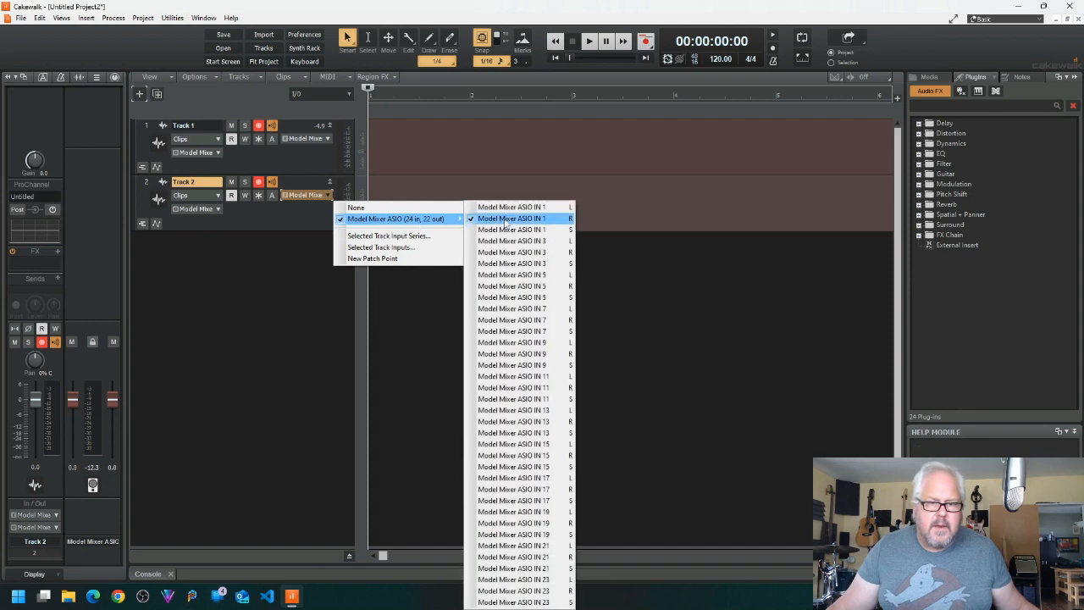
left_click(264, 221)
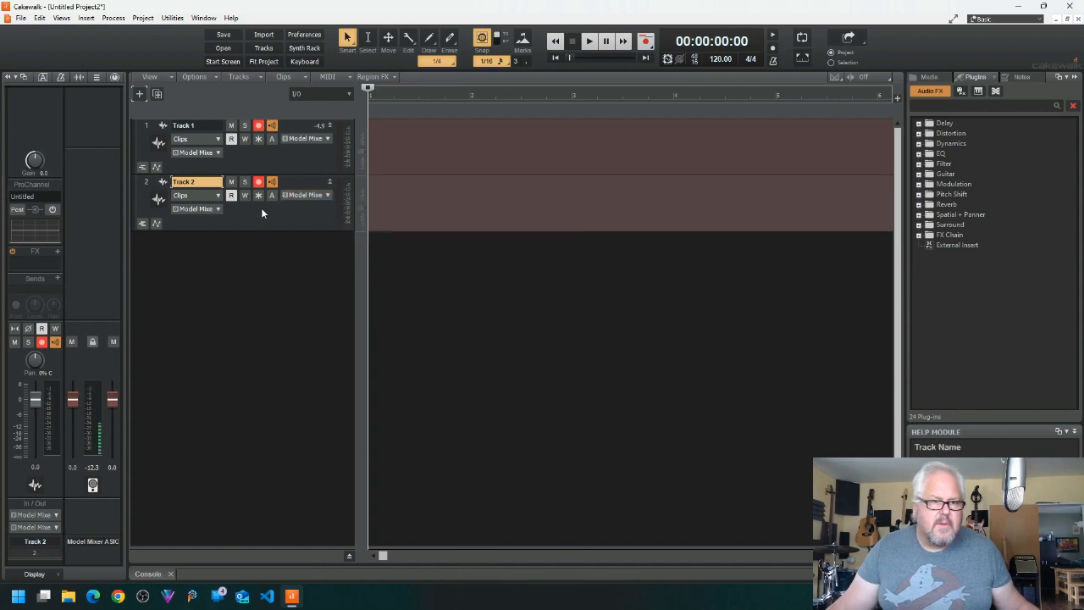
Step: Toggle record arming on Track 2 off and back on several times
left_click(259, 183)
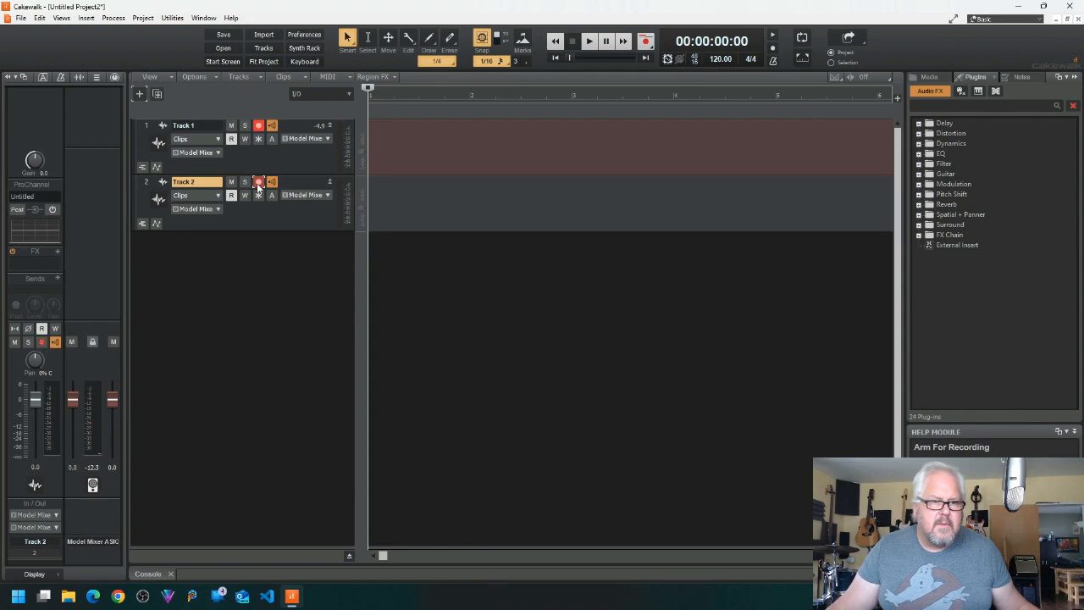
left_click(259, 183)
left_click(259, 183)
left_click(259, 183)
left_click(259, 183)
left_click(259, 183)
left_click(259, 183)
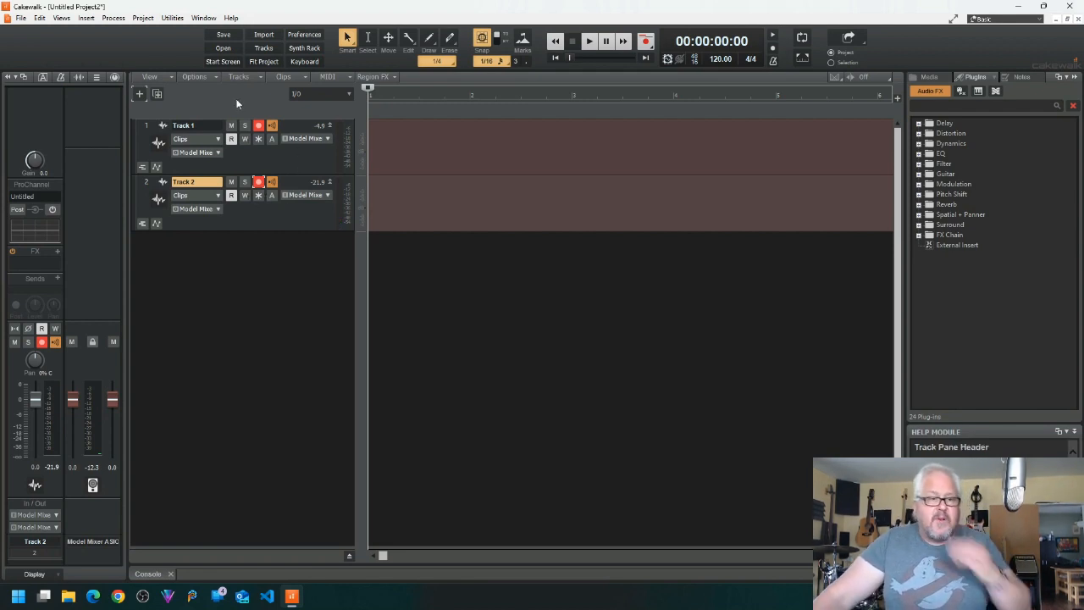
Step: Import the audio files 01_220108_0002_TR01 through 01_220108_0002_TR04 from the 220108_0002 folder
left_click(260, 35)
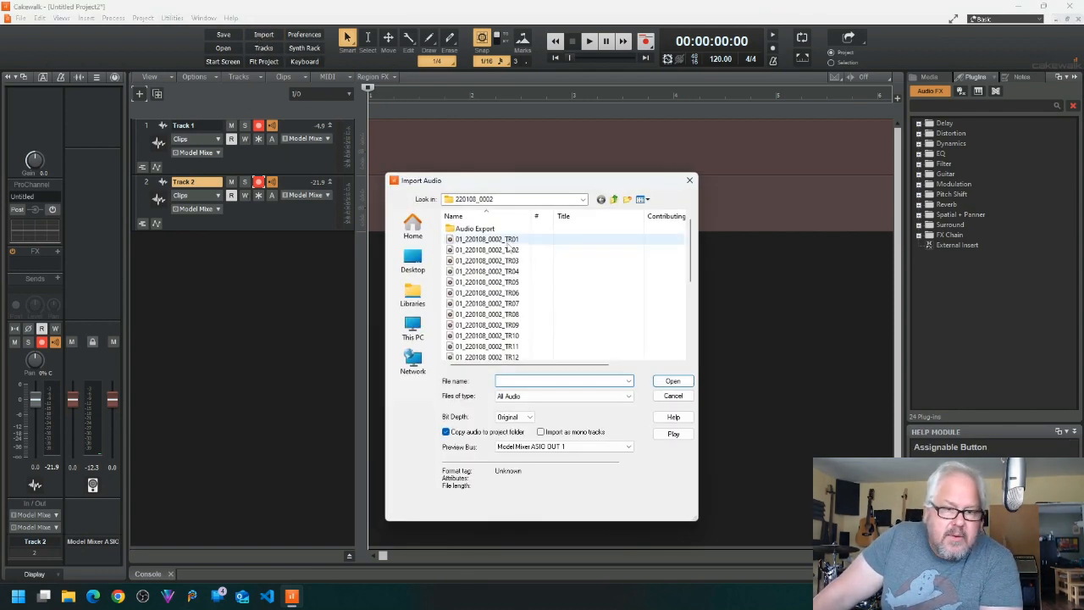
left_click(506, 243)
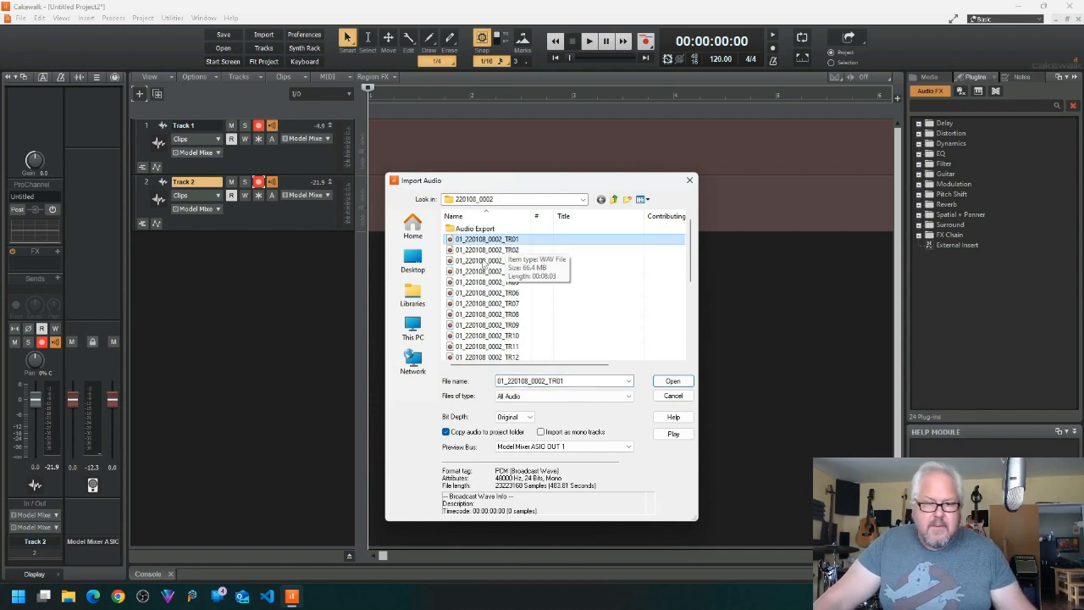
left_click(487, 261, "shift")
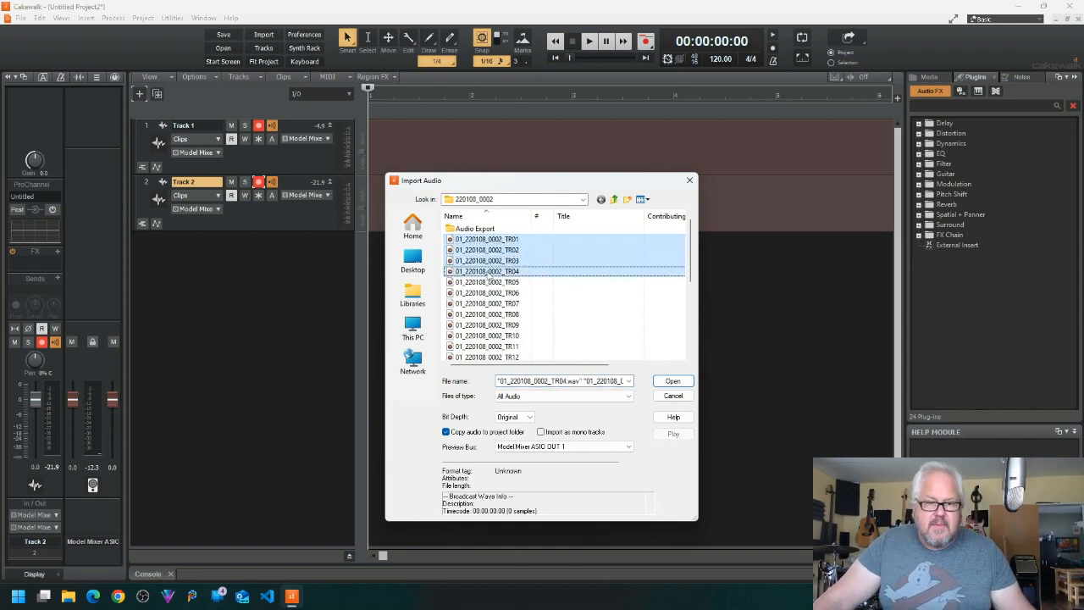
left_click(487, 271, "shift")
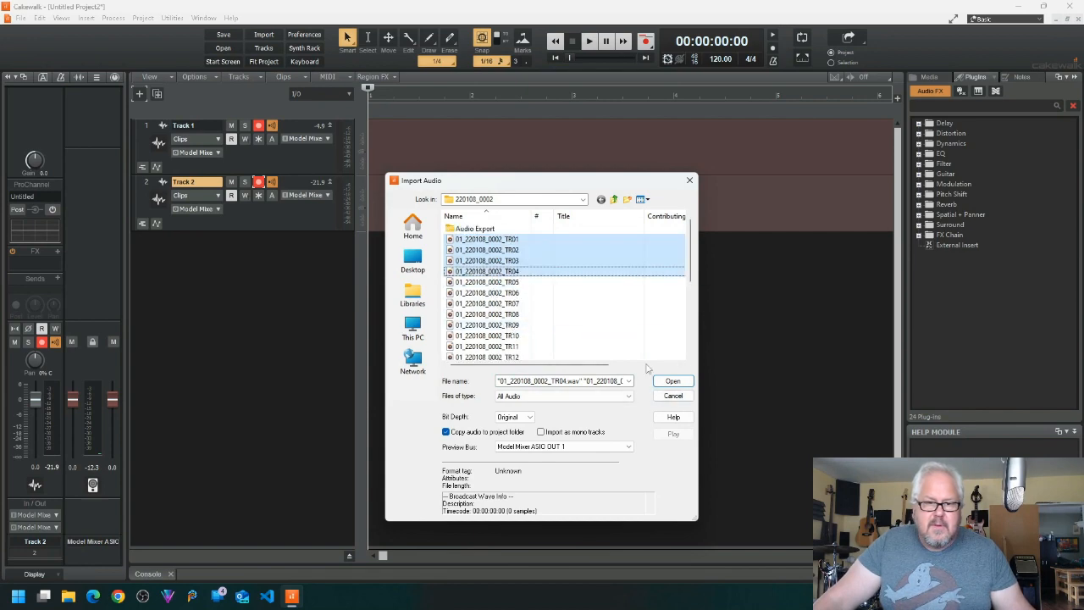
left_click(672, 381)
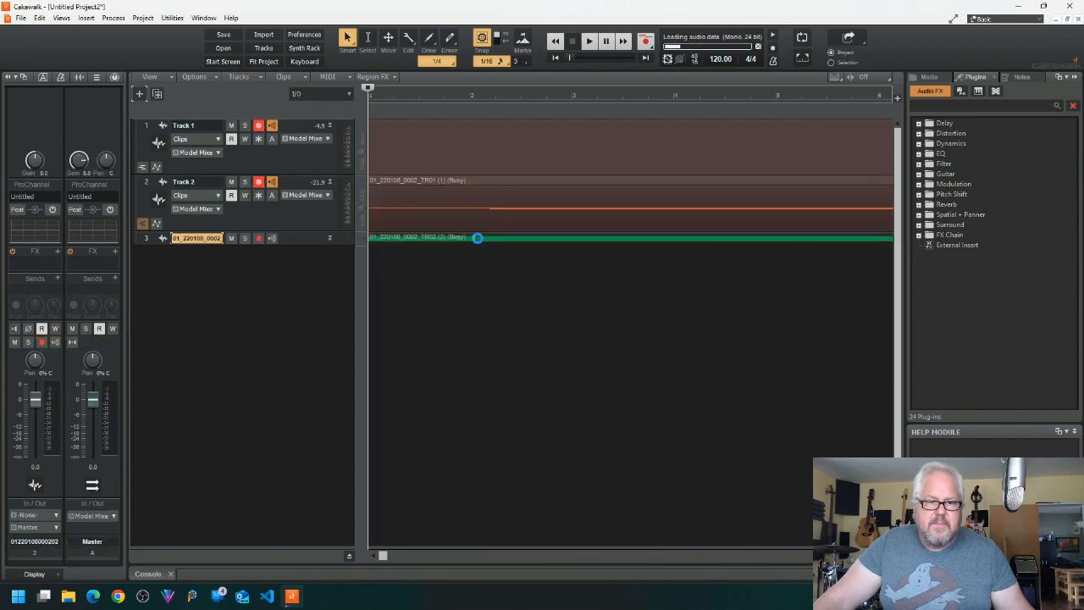
Step: Expand the strips of the imported tracks 3, 4 and 5 to show their input and output controls
left_click(330, 238)
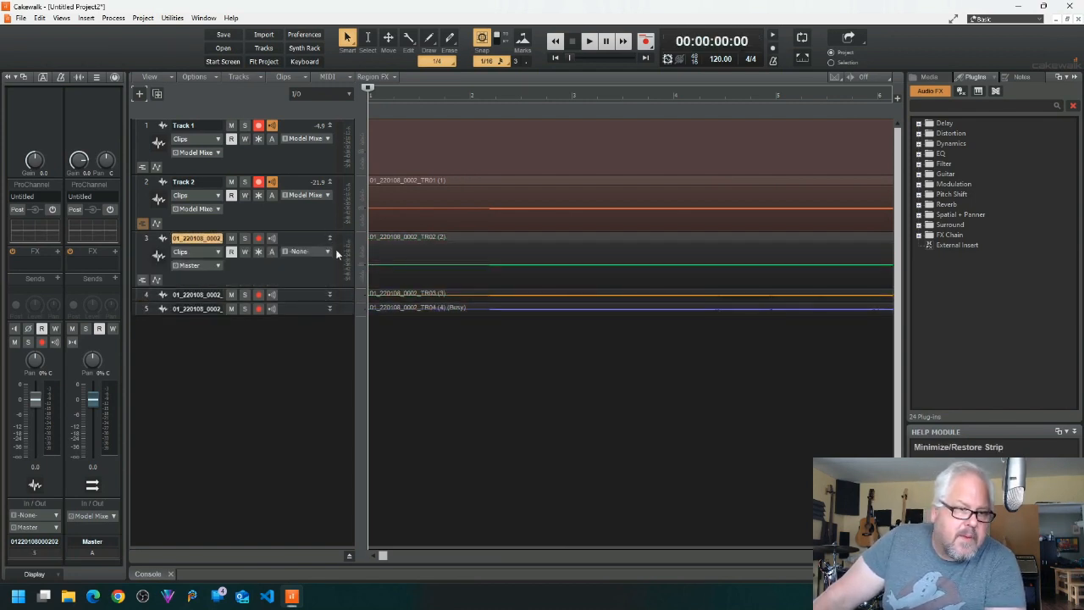
left_click(330, 294)
left_click(325, 352)
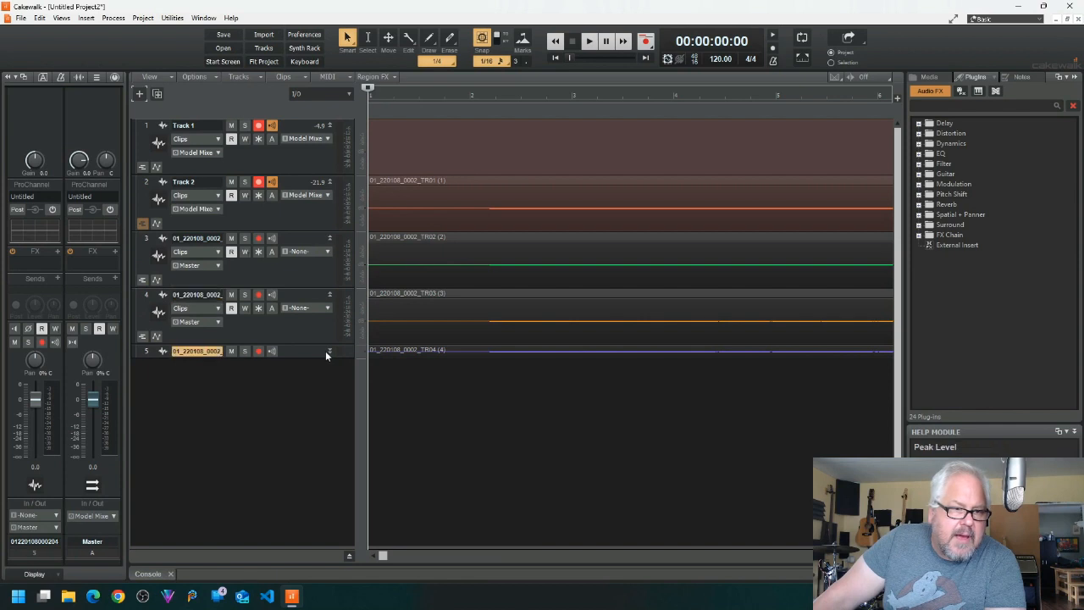
left_click(330, 351)
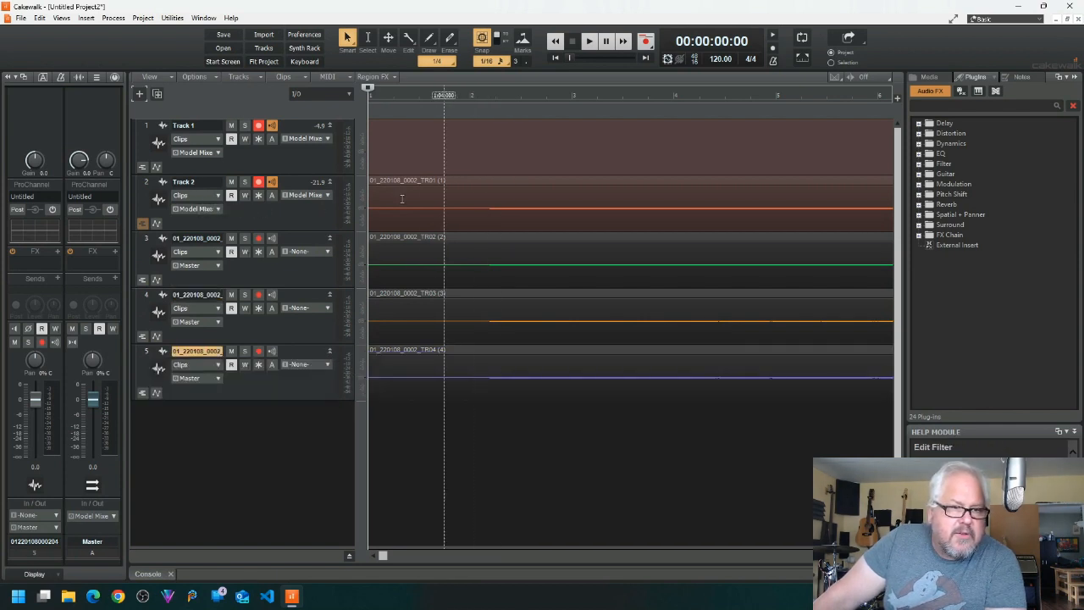
Step: Delete the empty first track, Track 1, from the project
right_click(279, 146)
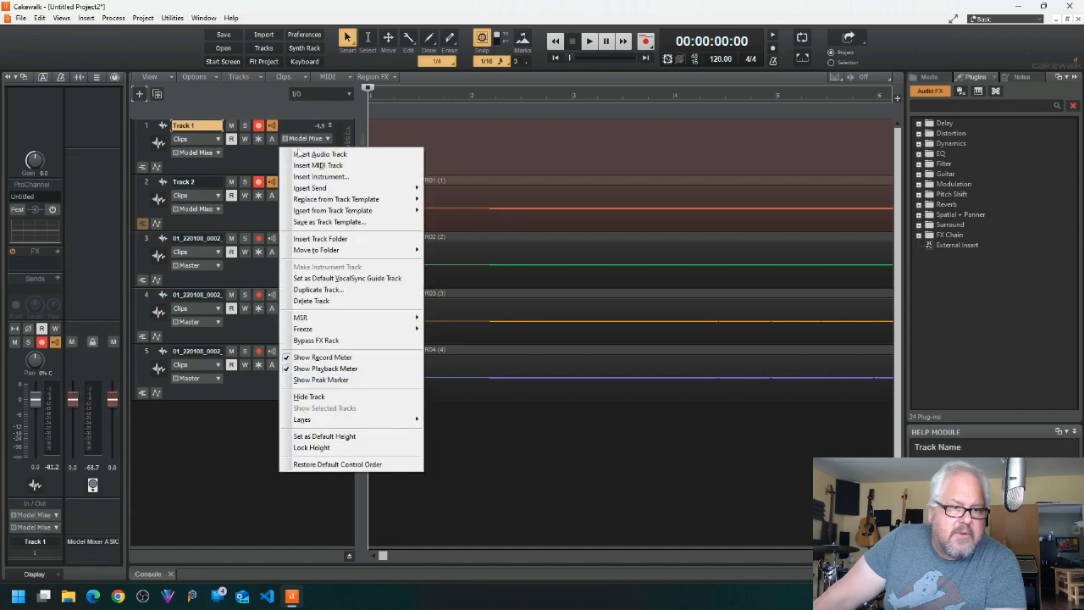
left_click(323, 302)
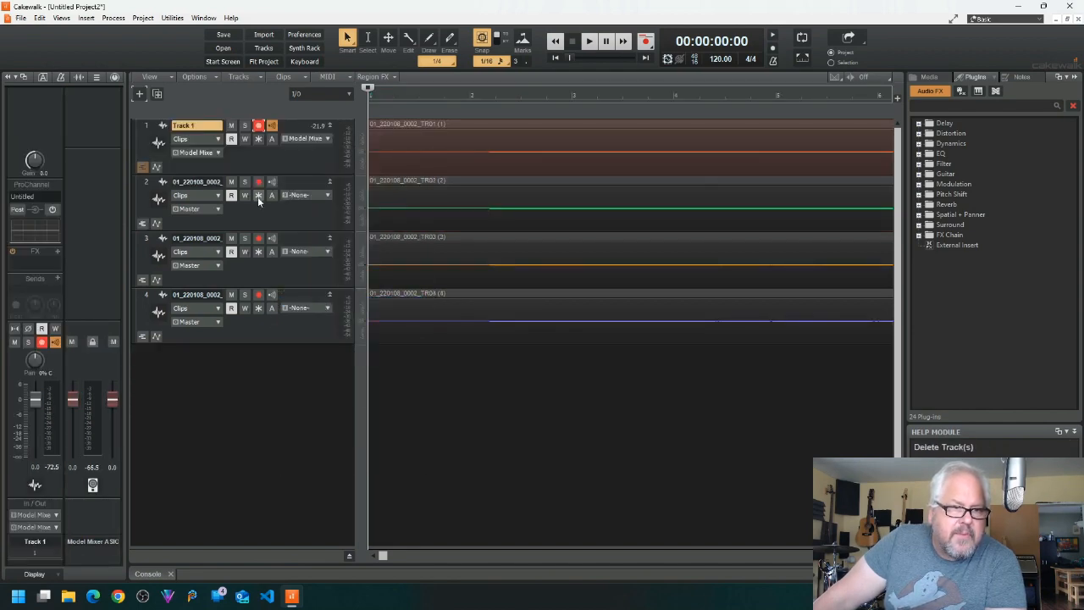
right_click(269, 163)
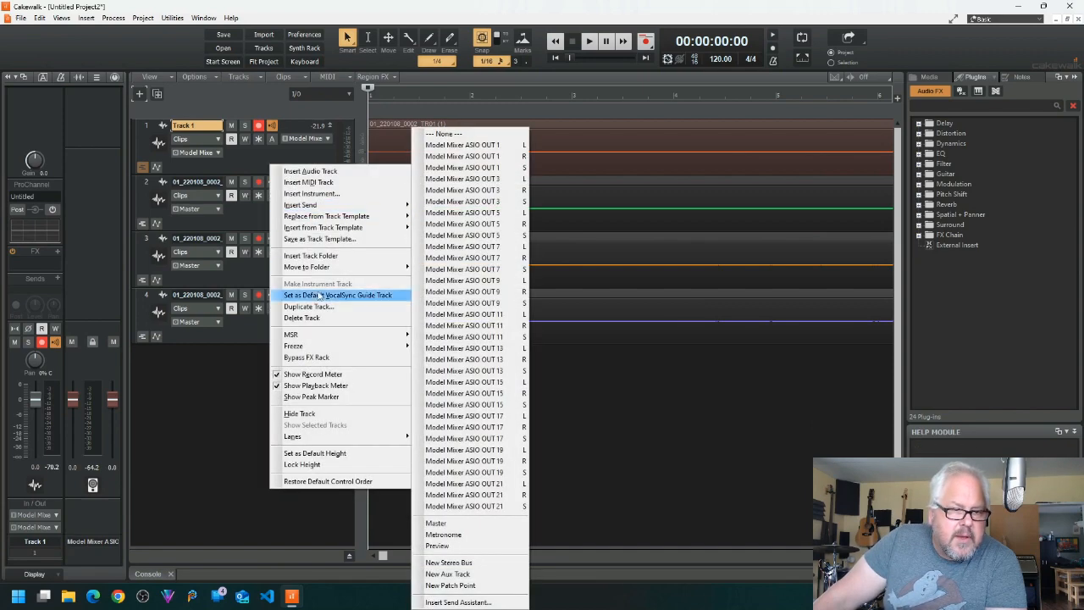
left_click(240, 159)
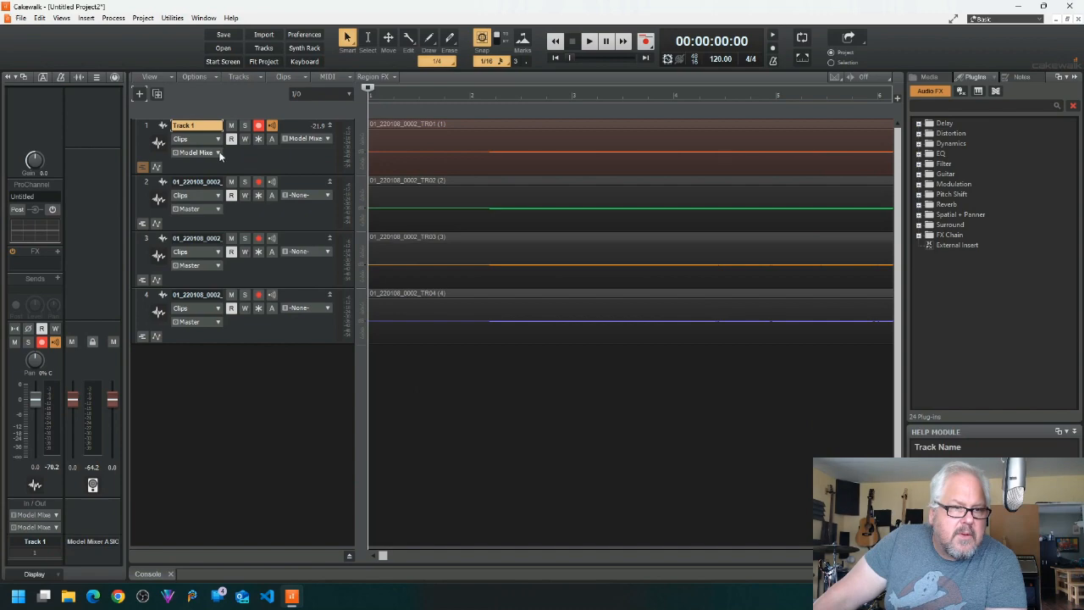
Step: Route the TR01 track's output to Model Mixer ASIO OUT 1 left and its input to Model Mixer ASIO IN 1 left
left_click(218, 153)
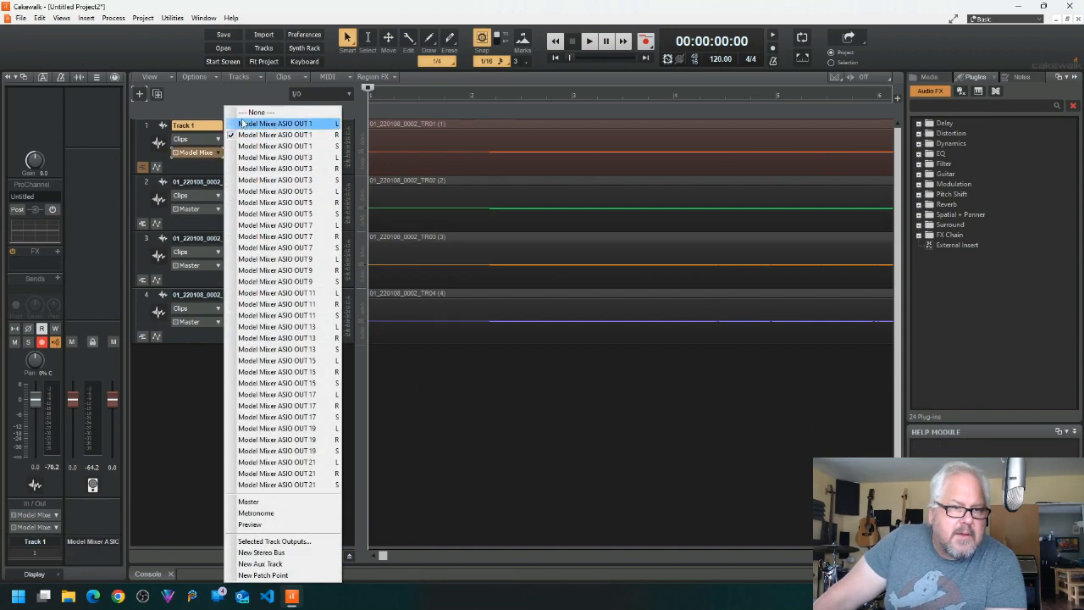
left_click(243, 123)
left_click(219, 154)
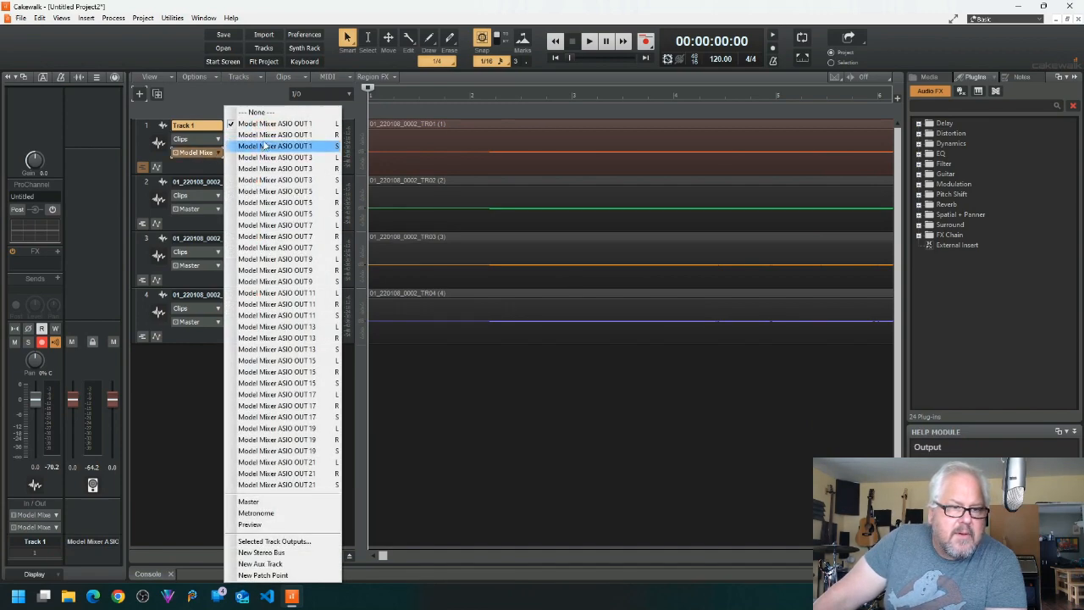
left_click(193, 167)
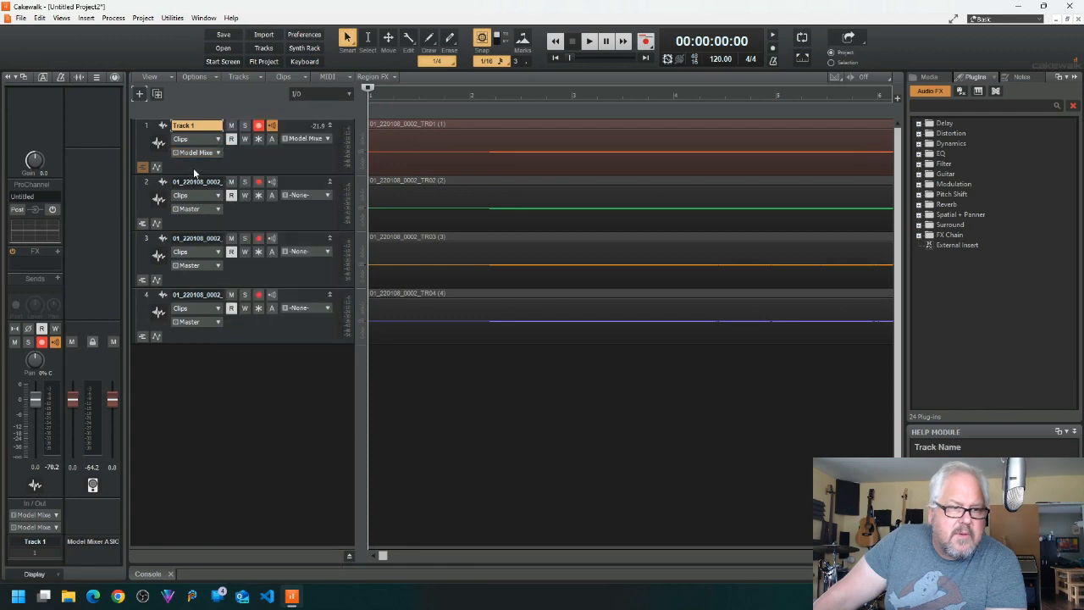
left_click(306, 139)
mouse_move(358, 168)
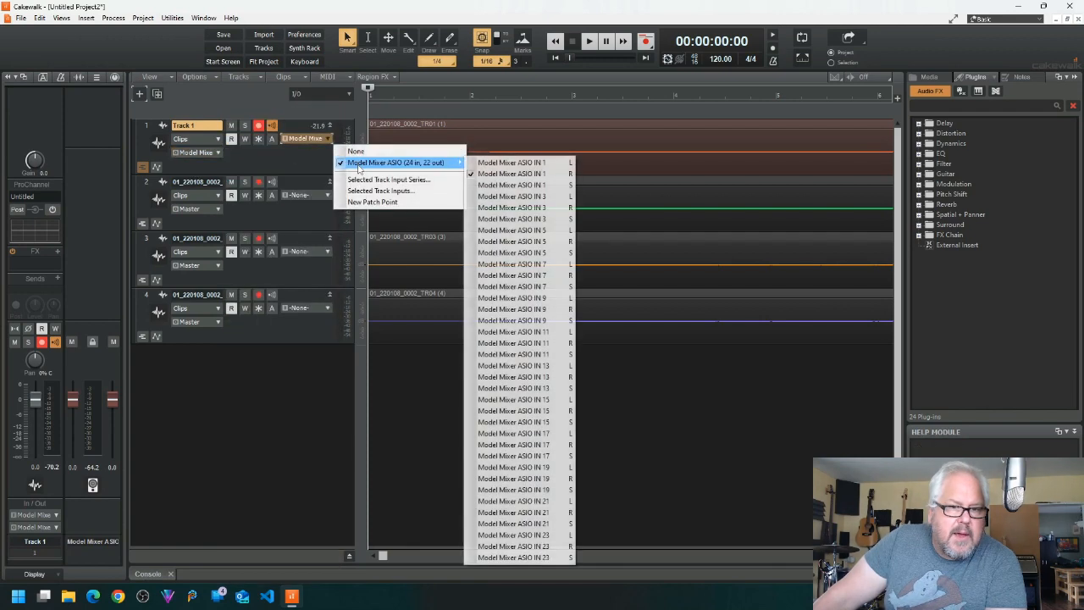
left_click(506, 161)
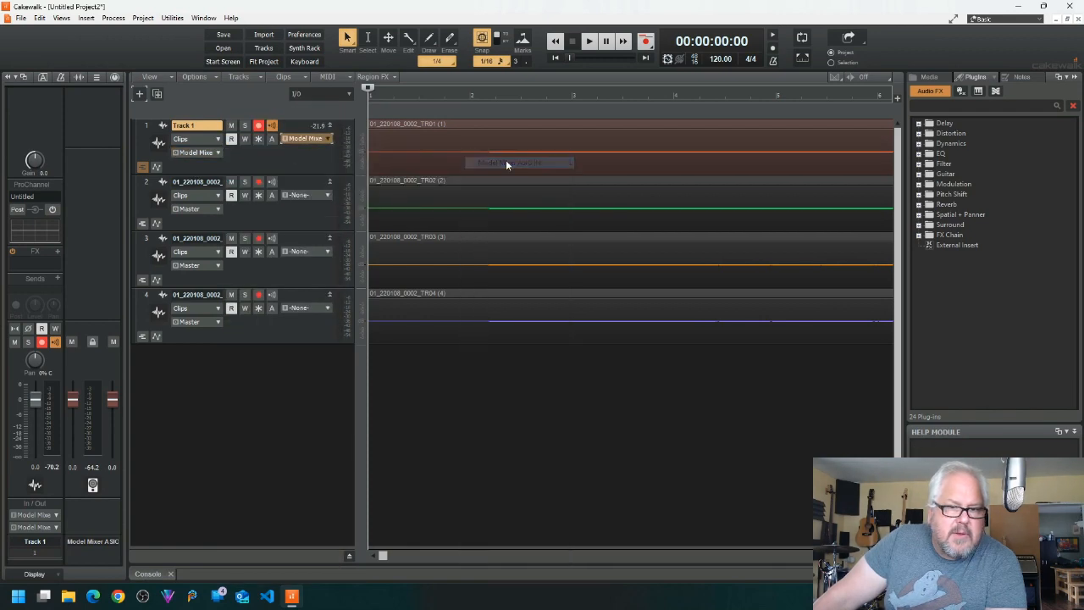
Step: Route the TR02 track's output to Model Mixer ASIO OUT 1 right and its input to Model Mixer ASIO IN 1 right
left_click(219, 207)
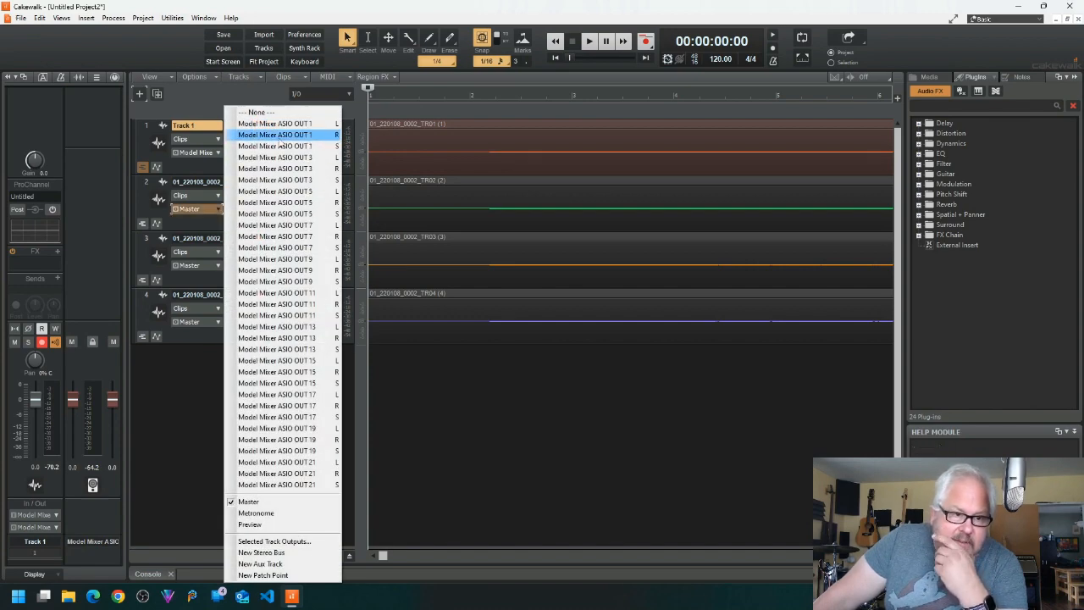
left_click(280, 137)
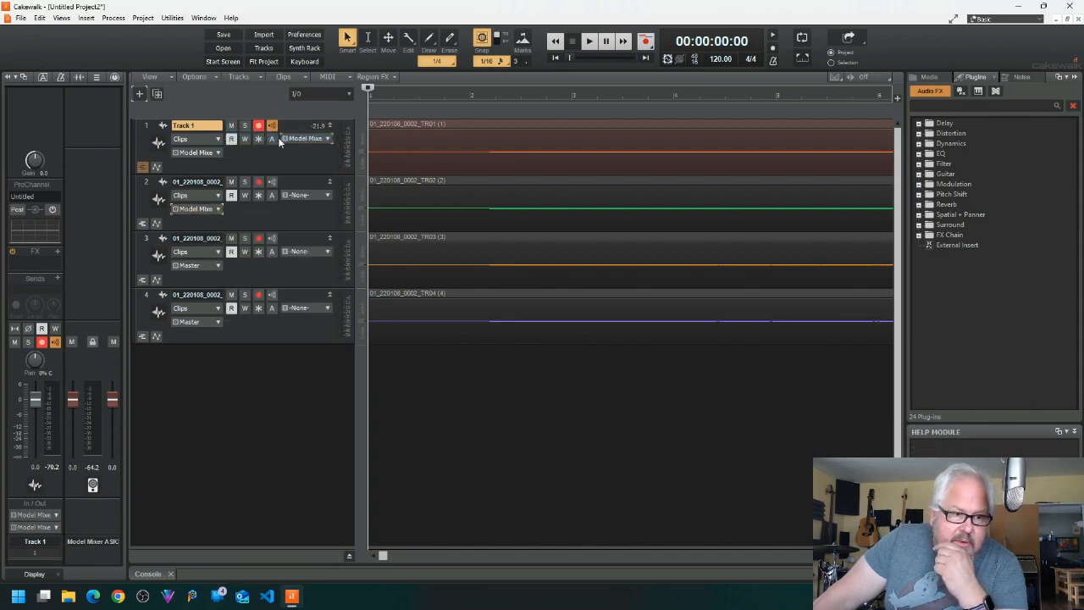
left_click(327, 197)
mouse_move(441, 219)
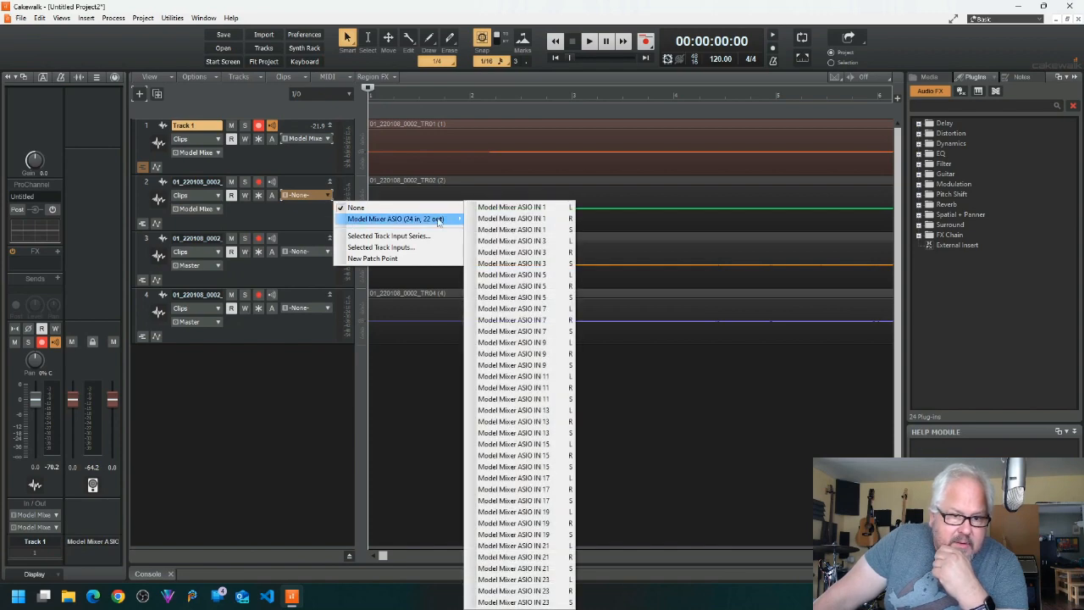
left_click(519, 221)
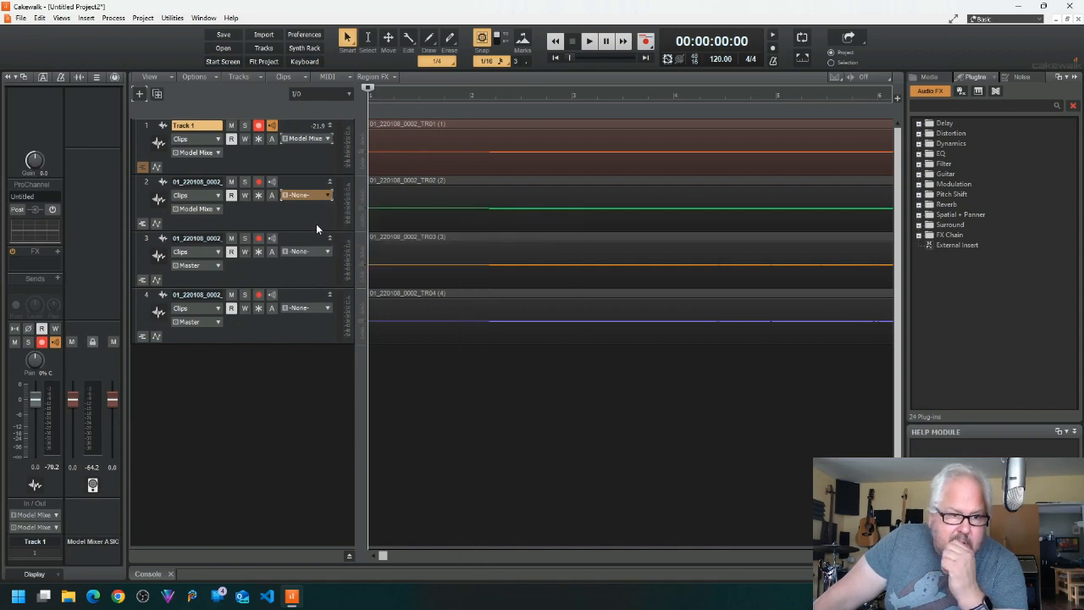
Step: Route the TR03 track's output to Model Mixer ASIO OUT 3 left and its input to the matching Model Mixer ASIO IN 3 channel
left_click(215, 266)
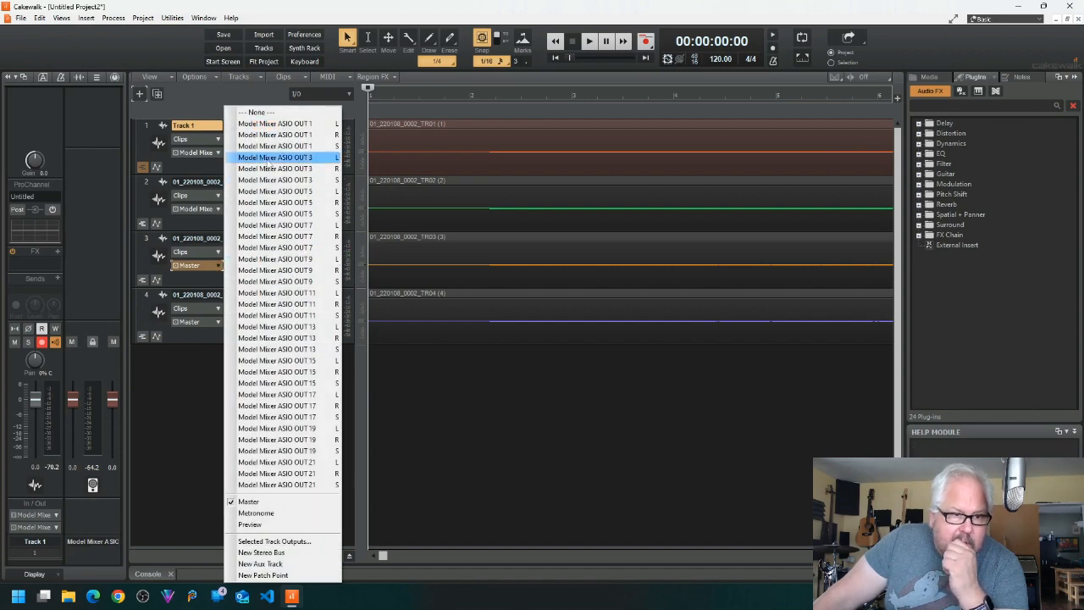
left_click(267, 159)
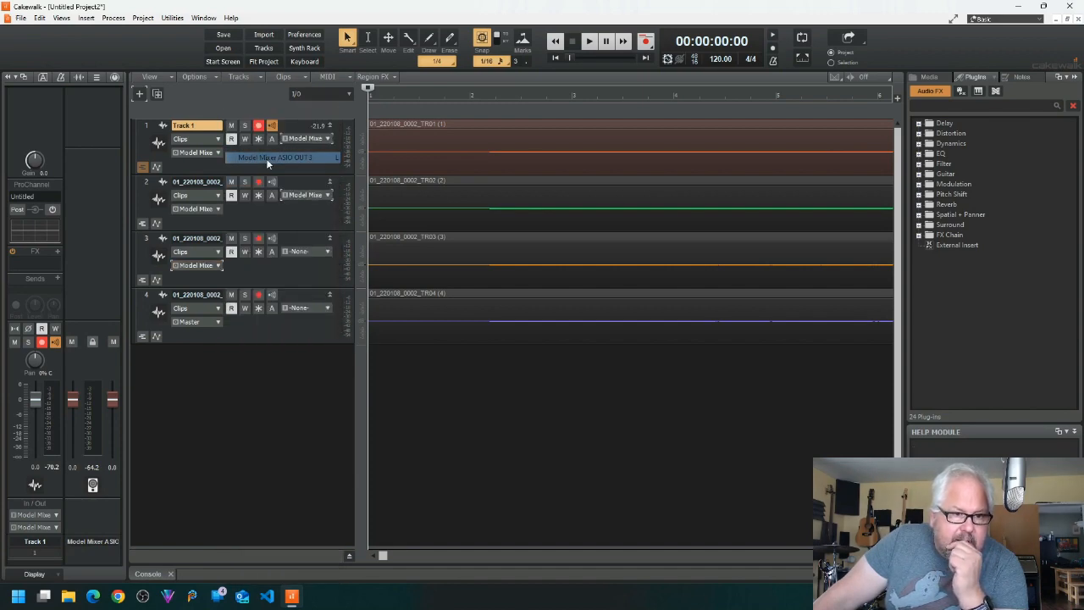
left_click(327, 252)
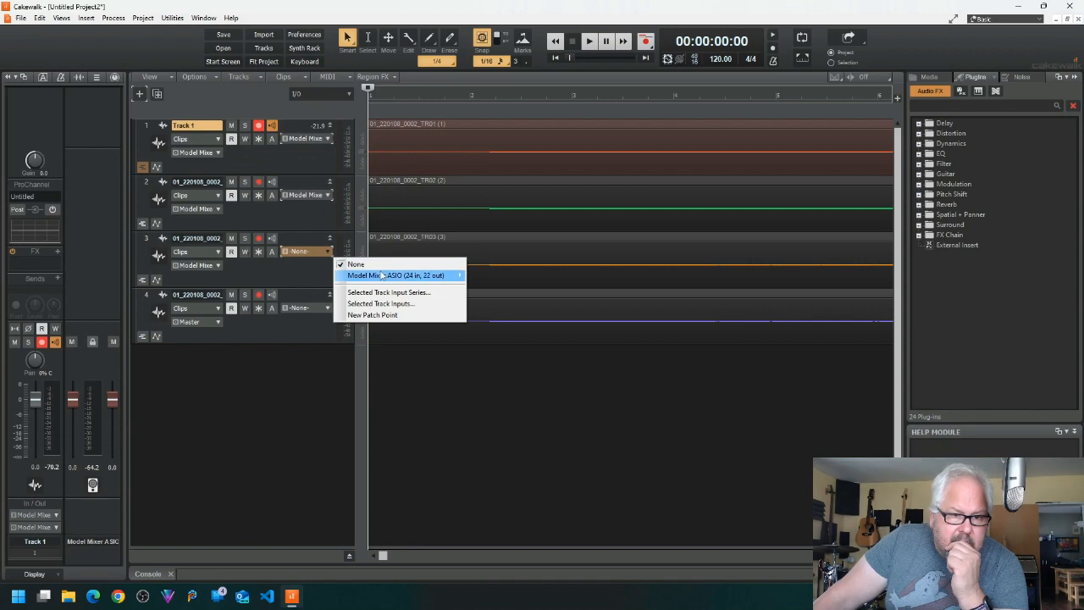
mouse_move(398, 275)
left_click(526, 252)
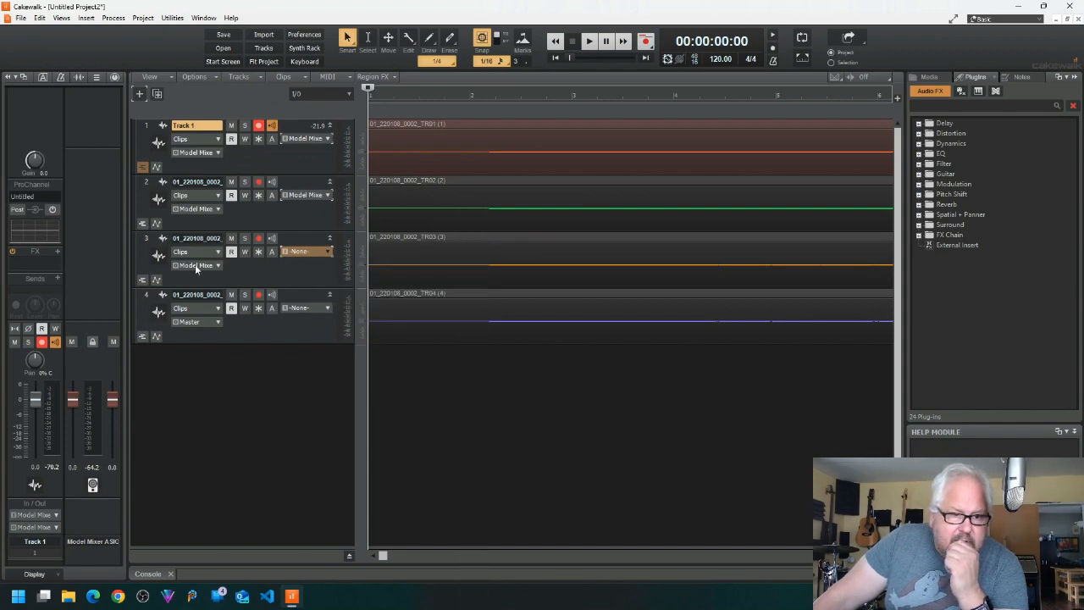
Step: Route the TR04 track's output to Model Mixer ASIO OUT 3 right and its input to Model Mixer ASIO IN 3 right
left_click(219, 322)
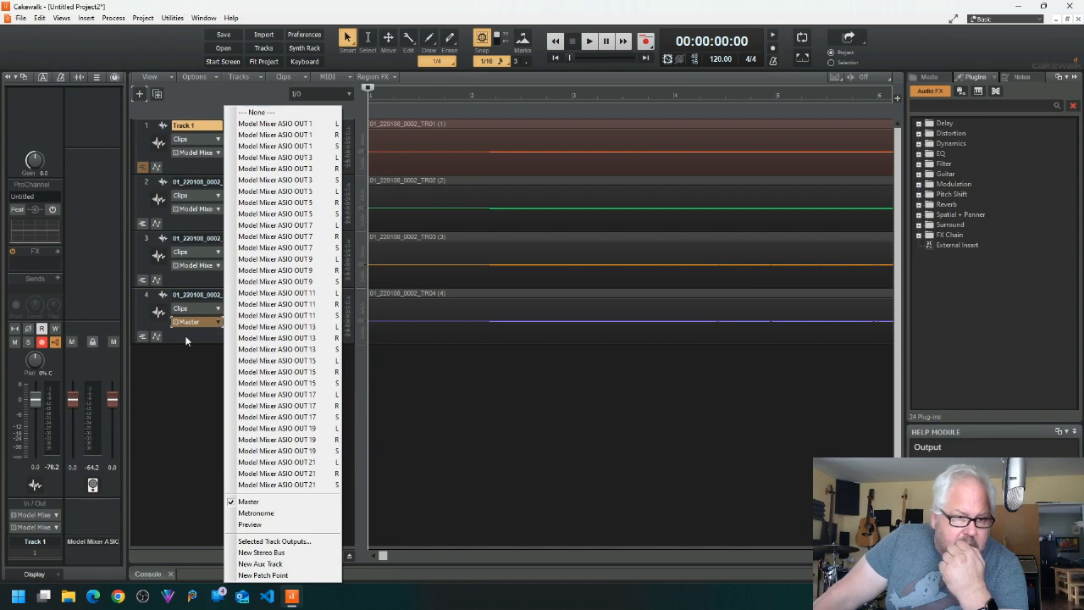
left_click(184, 336)
left_click(217, 323)
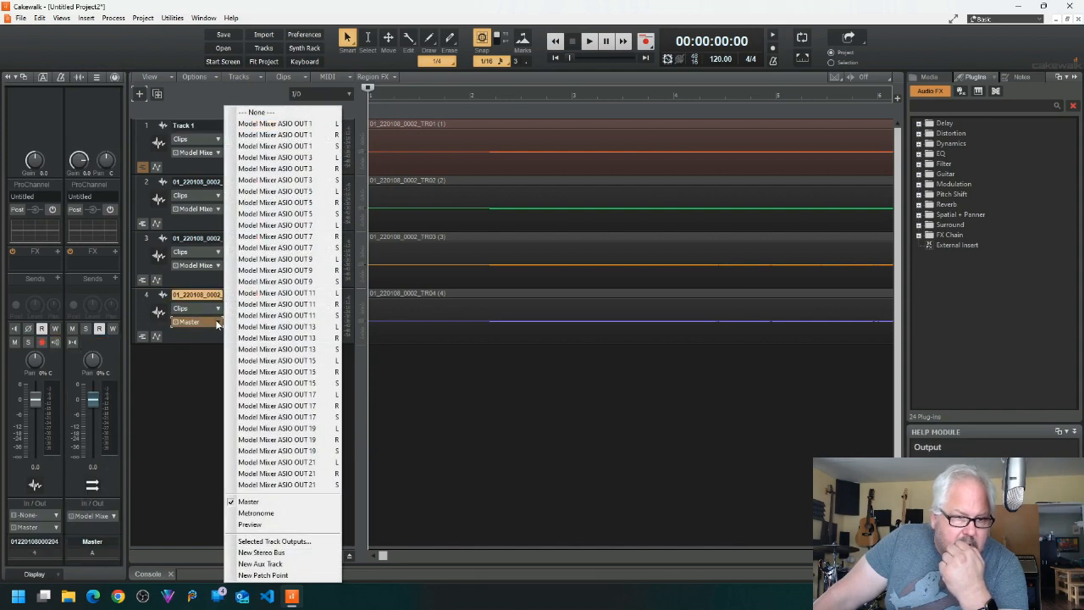
left_click(267, 170)
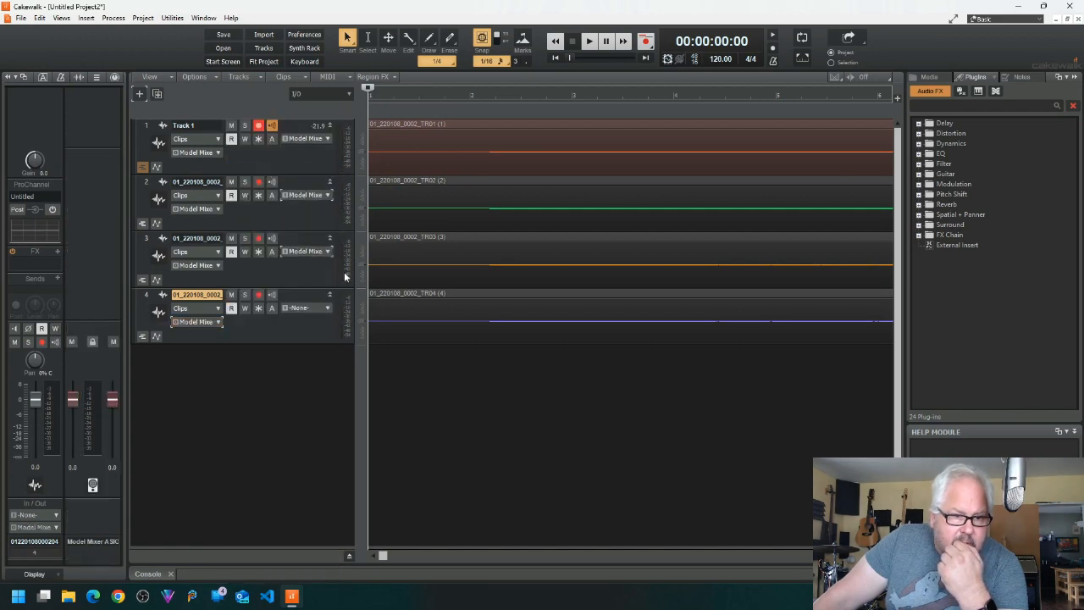
left_click(327, 309)
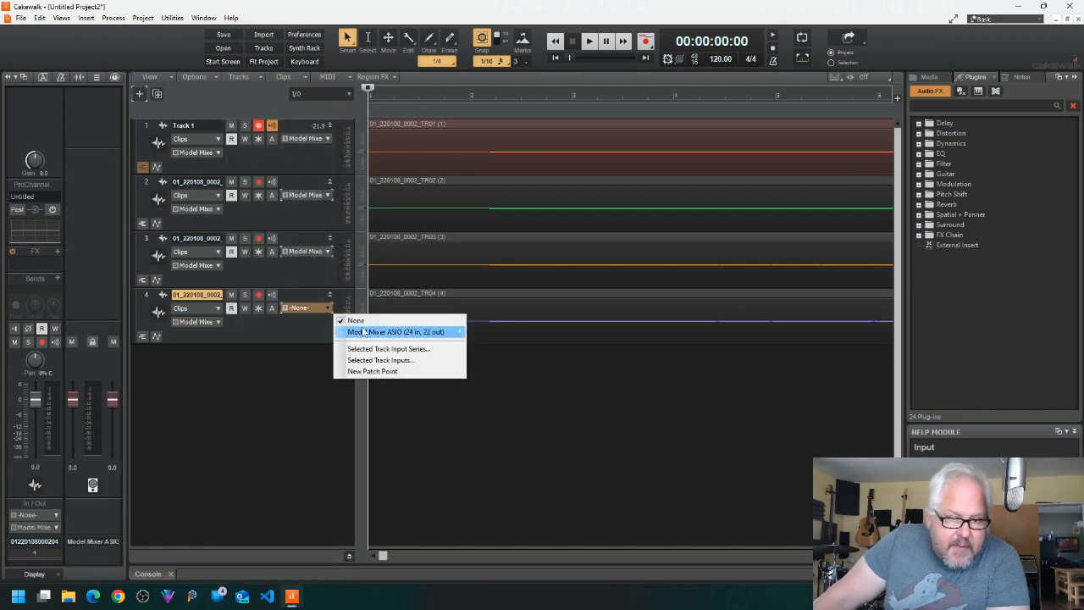
mouse_move(364, 333)
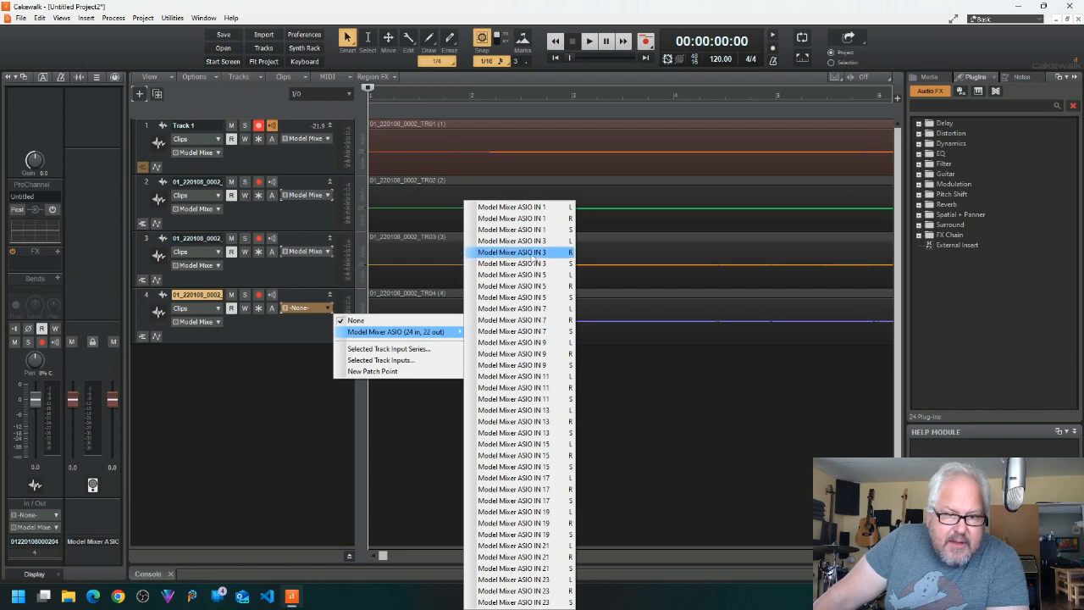
left_click(531, 252)
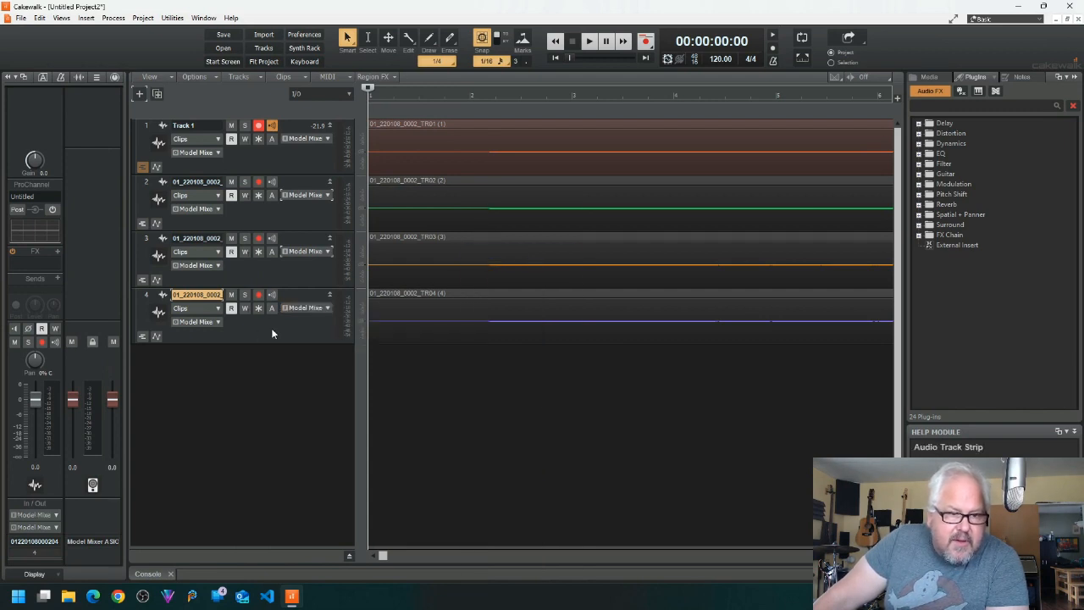
Step: Play the project from the beginning to test the routed tracks
left_click(590, 41)
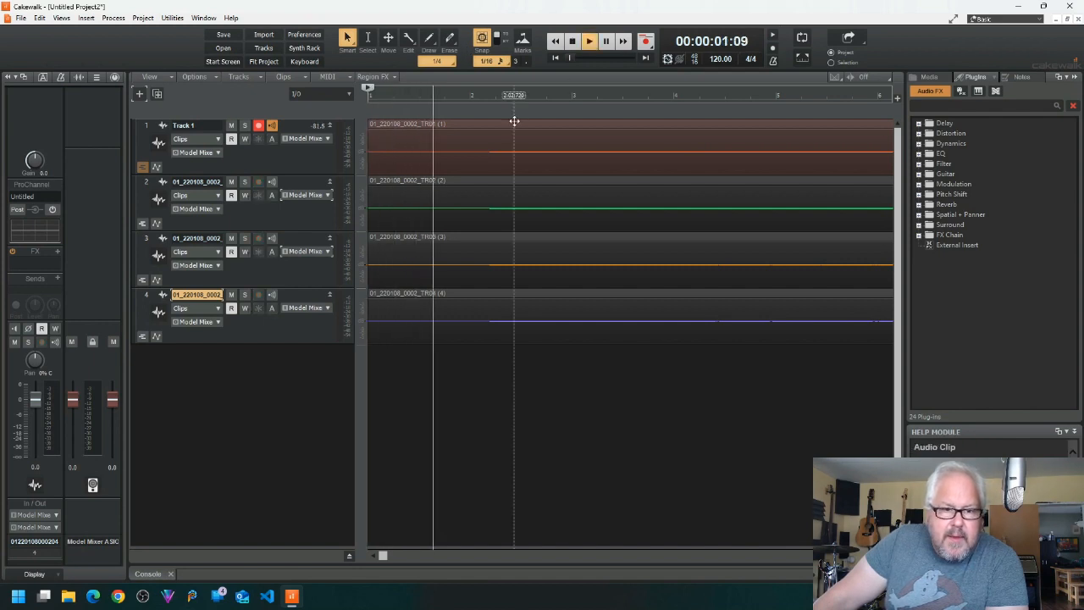